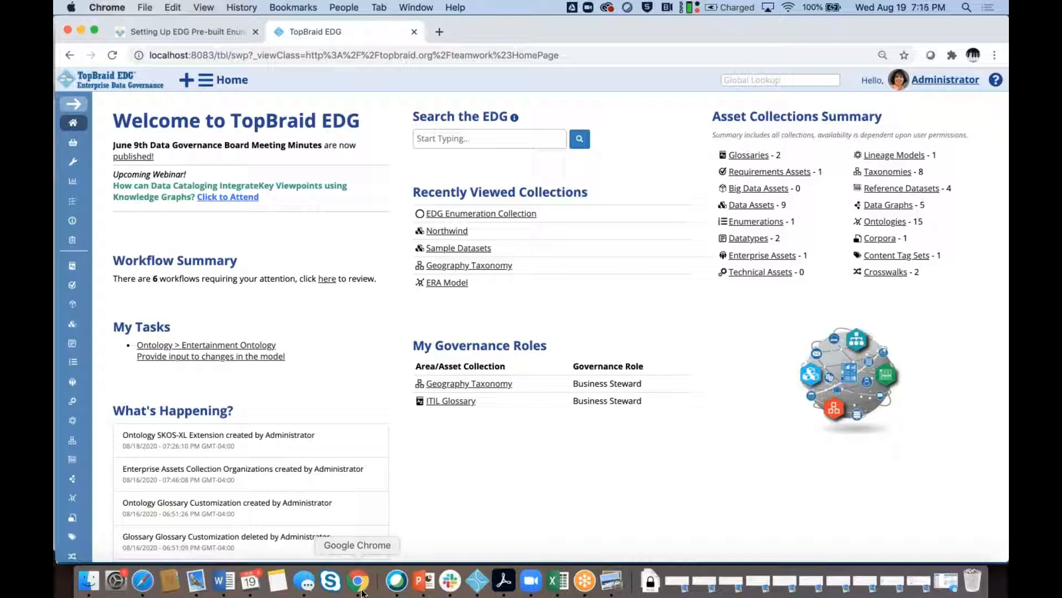
Open the Northwind collection from Recently Viewed Collections, with the sidebar collapsed to widen the editor
{"action": "left_click", "coordinate": [73, 105]}
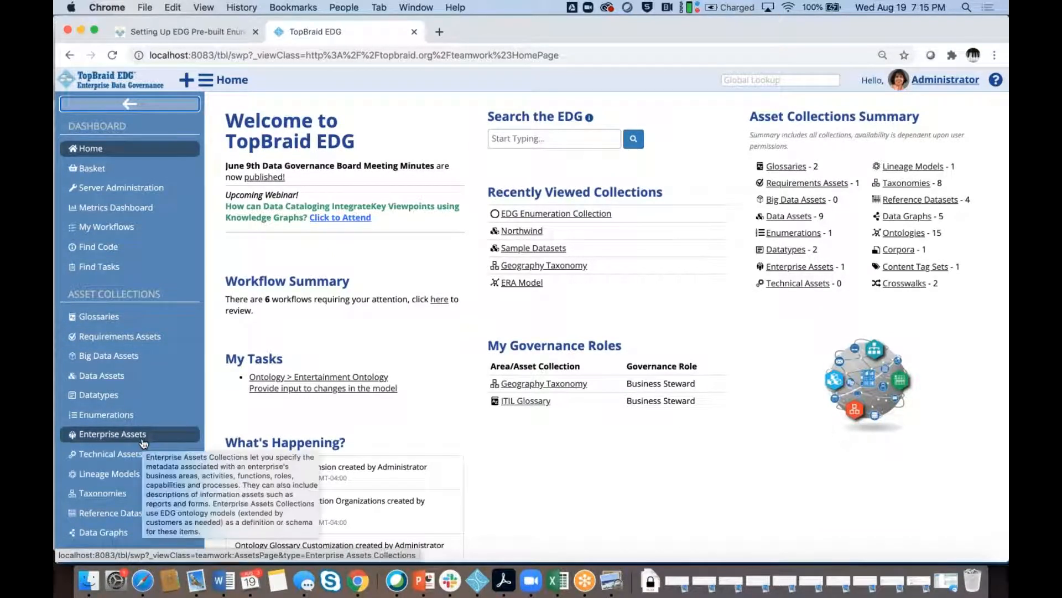
{"action": "left_click", "coordinate": [523, 231]}
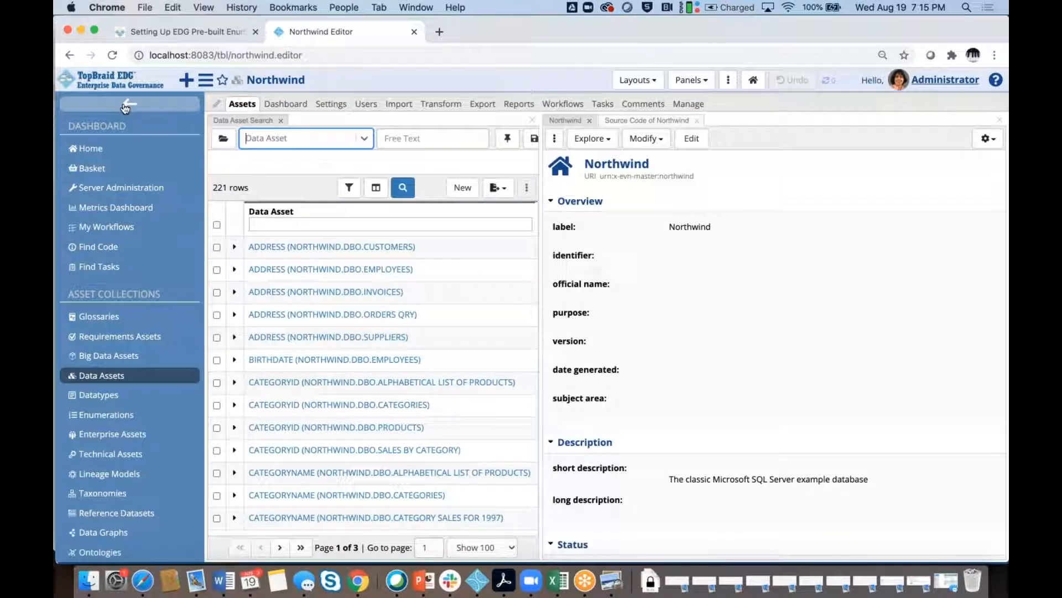
{"action": "left_click", "coordinate": [126, 105]}
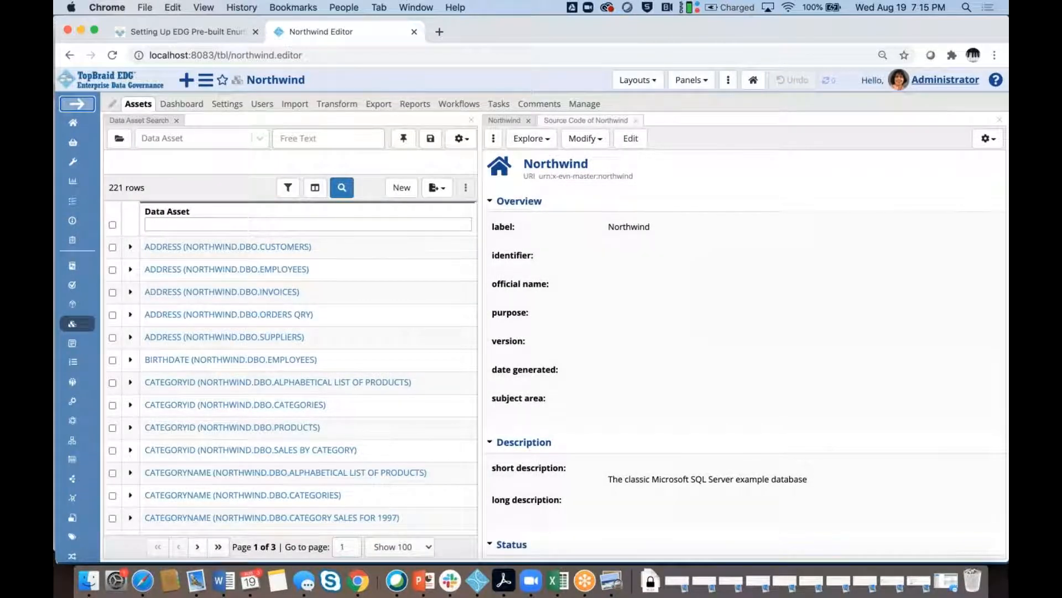
Show the ADDRESS (NORTHWIND.DBO.CUSTOMERS) column's details, down to its string length 60 and Approved status
{"action": "left_click", "coordinate": [250, 247]}
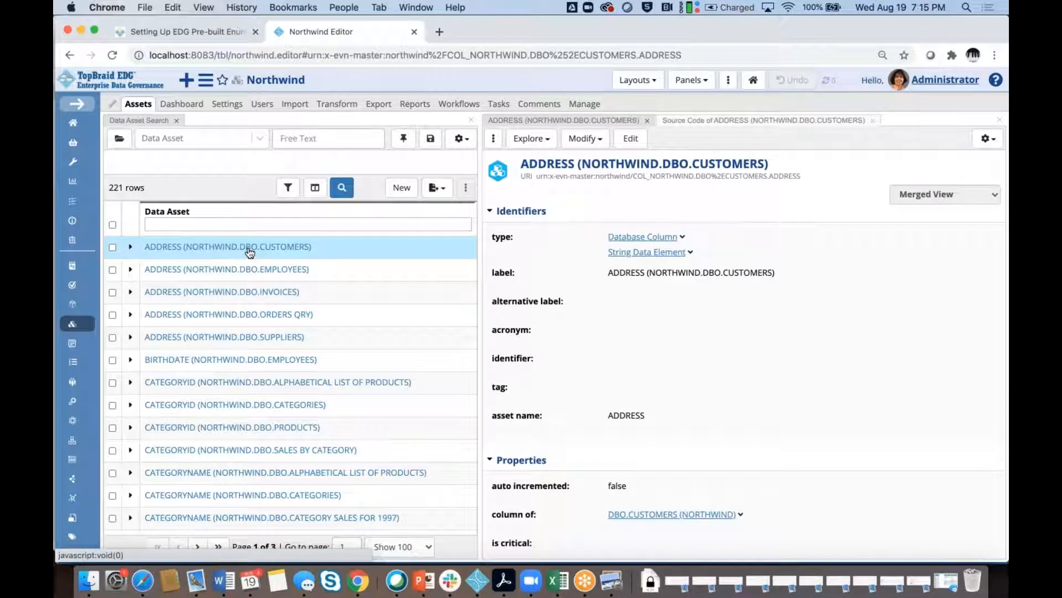
{"action": "scroll", "coordinate": [719, 338], "scroll_direction": "down", "scroll_amount": 2}
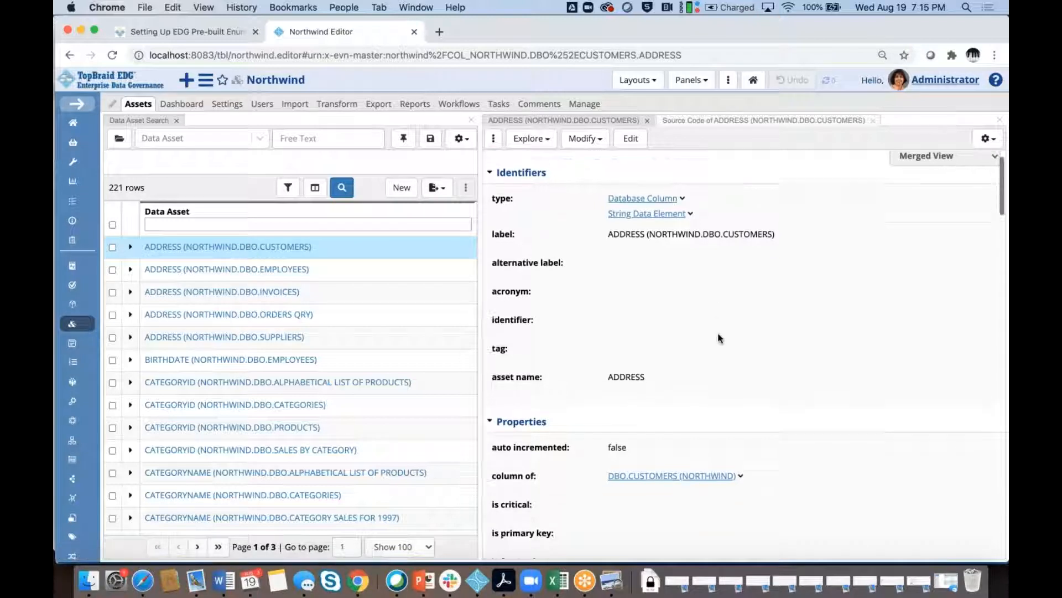
{"action": "scroll", "coordinate": [719, 337], "scroll_direction": "down", "scroll_amount": 4}
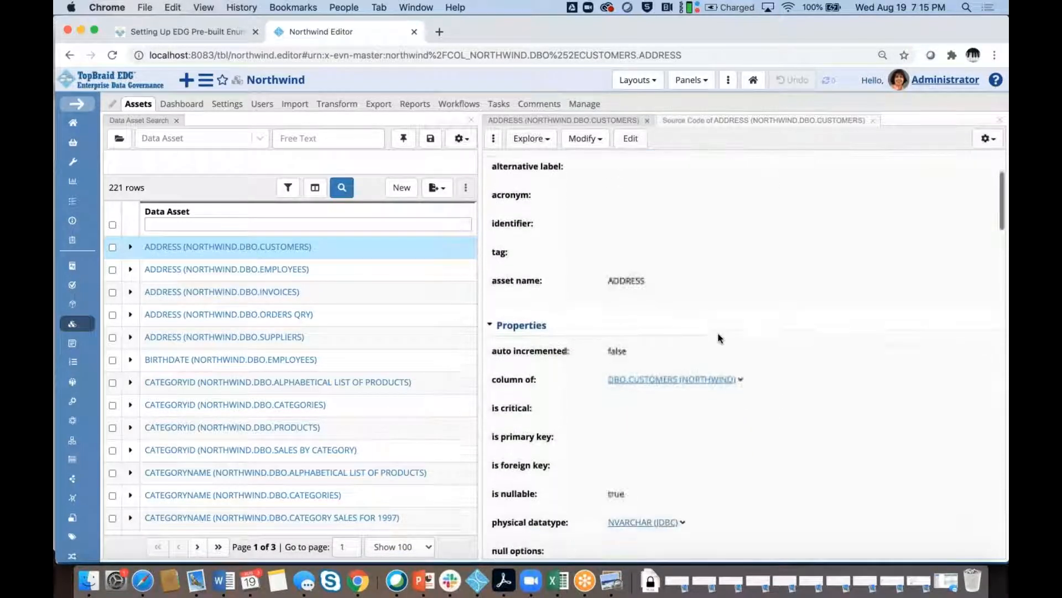
{"action": "scroll", "coordinate": [720, 337], "scroll_direction": "down", "scroll_amount": 6}
{"action": "scroll", "coordinate": [719, 338], "scroll_direction": "down", "scroll_amount": 12}
{"action": "scroll", "coordinate": [718, 337], "scroll_direction": "up", "scroll_amount": 3}
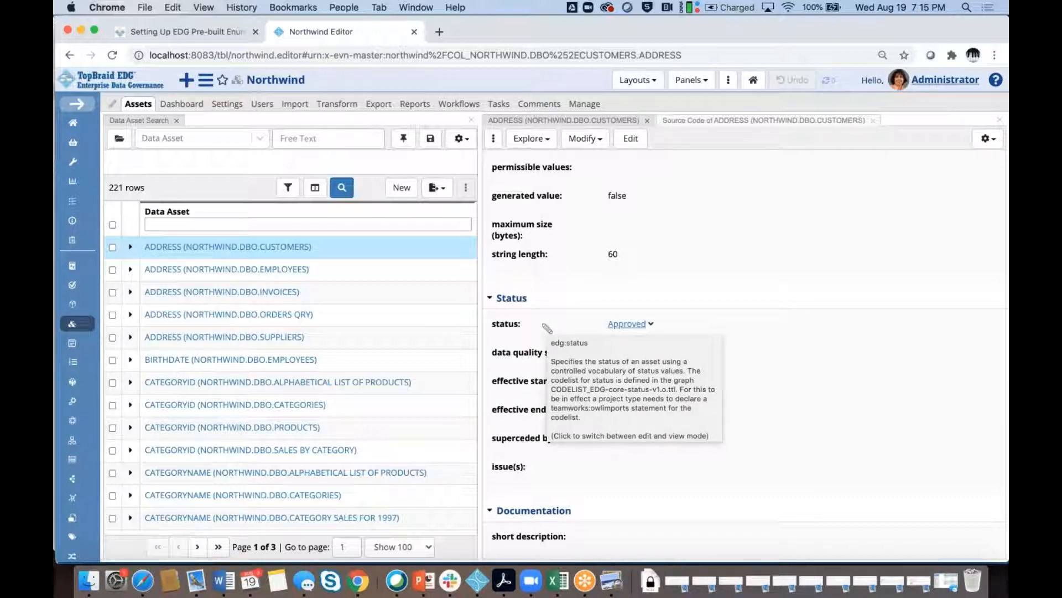
Edit the ADDRESS column, review its status choices keeping Approved, and reach Data Protection Properties
{"action": "left_click", "coordinate": [551, 329]}
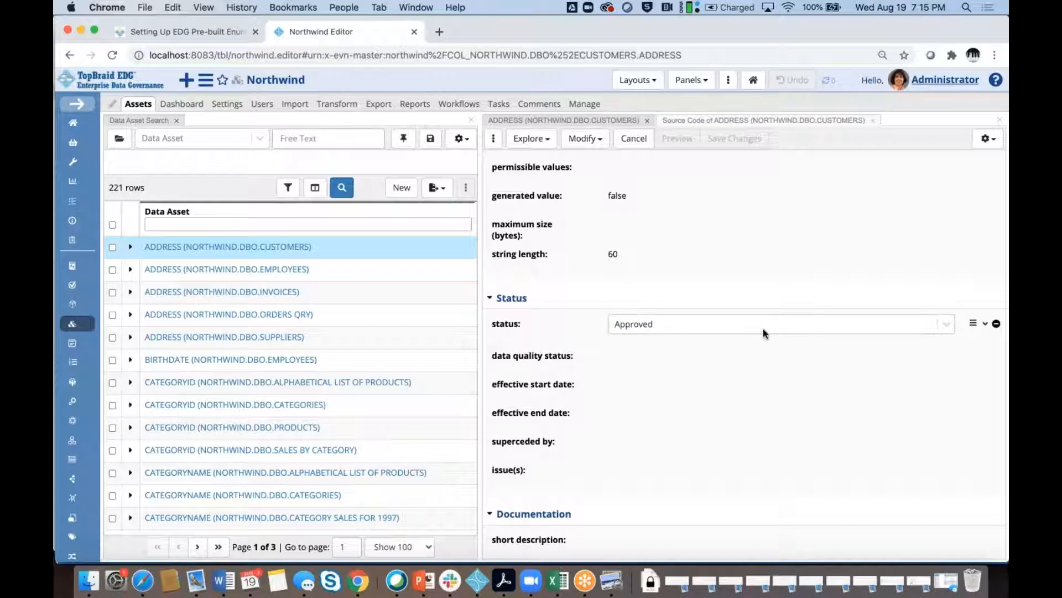
{"action": "left_click", "coordinate": [763, 328]}
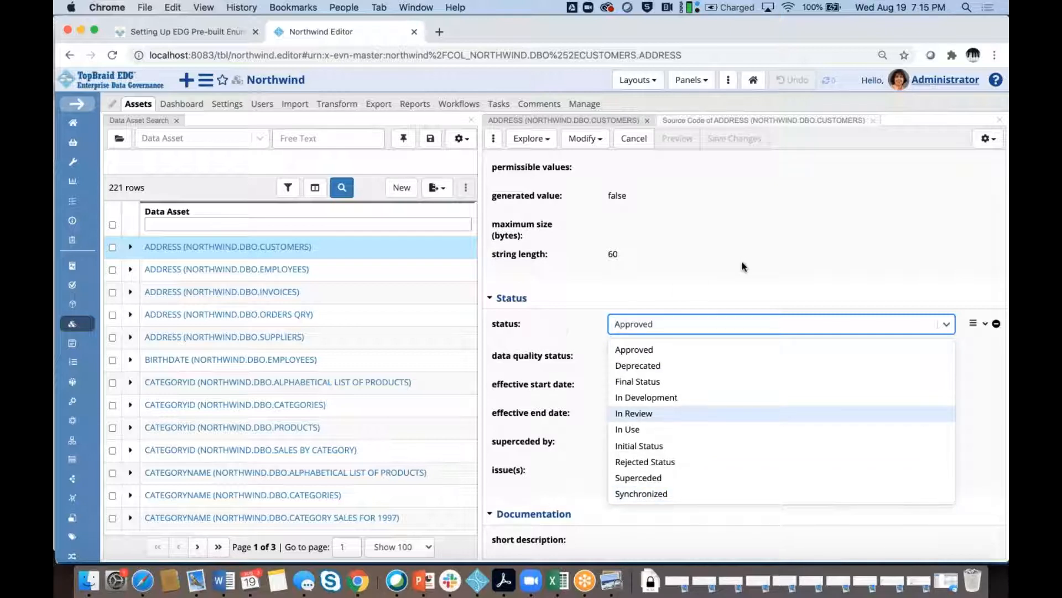
{"action": "left_click", "coordinate": [555, 330]}
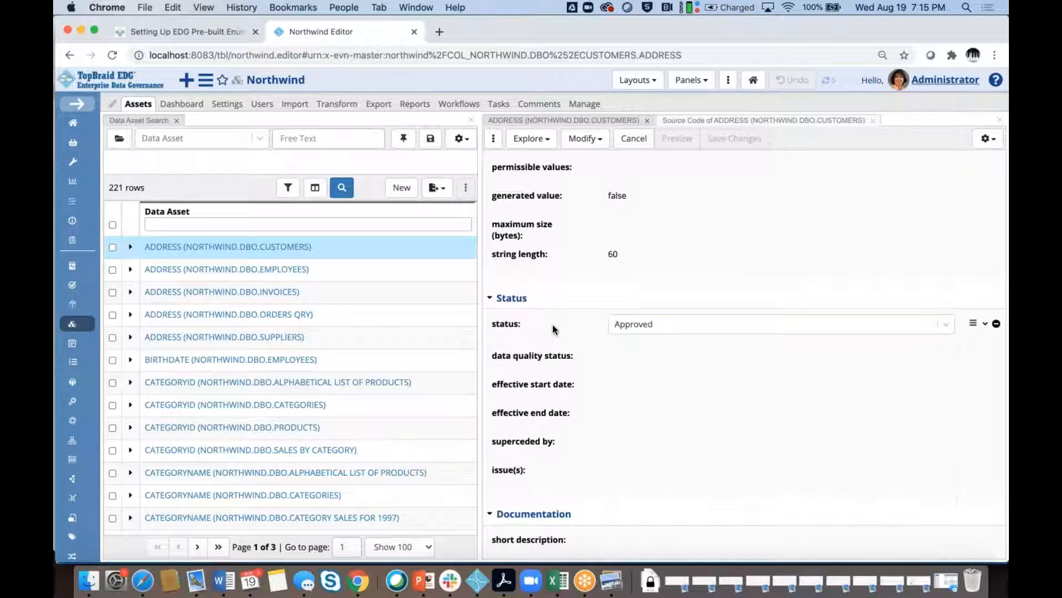
{"action": "scroll", "coordinate": [554, 330], "scroll_direction": "down", "scroll_amount": 2}
{"action": "scroll", "coordinate": [555, 330], "scroll_direction": "down", "scroll_amount": 8}
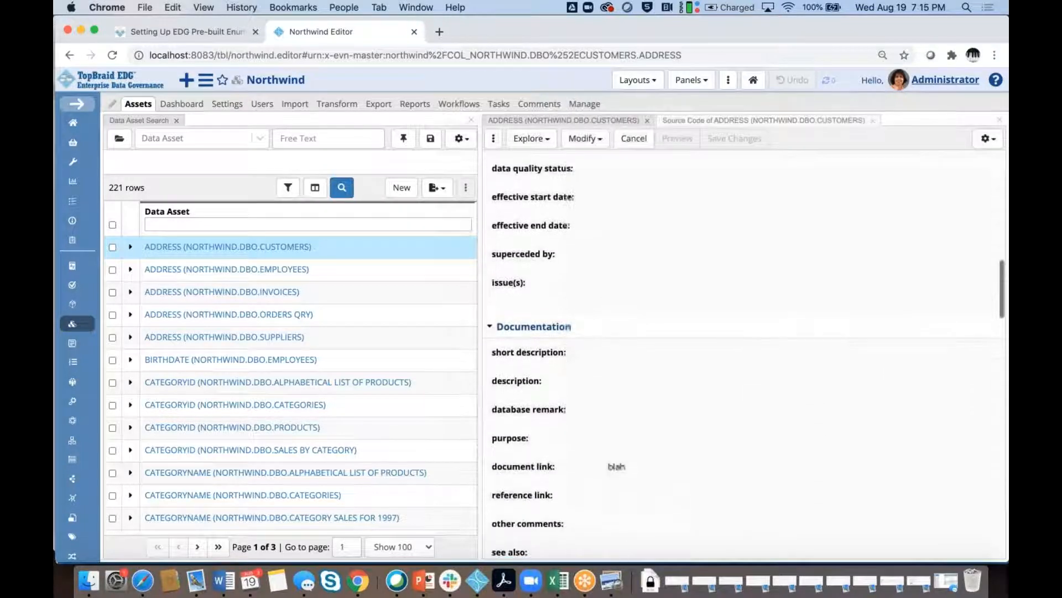
{"action": "scroll", "coordinate": [555, 329], "scroll_direction": "down", "scroll_amount": 9}
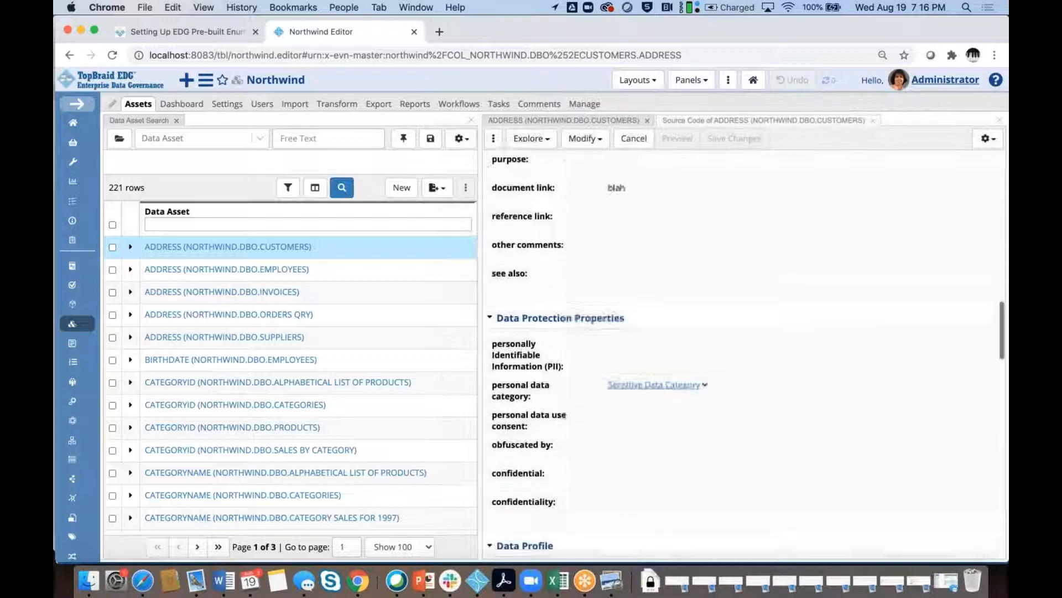
{"action": "scroll", "coordinate": [555, 329], "scroll_direction": "down", "scroll_amount": 2}
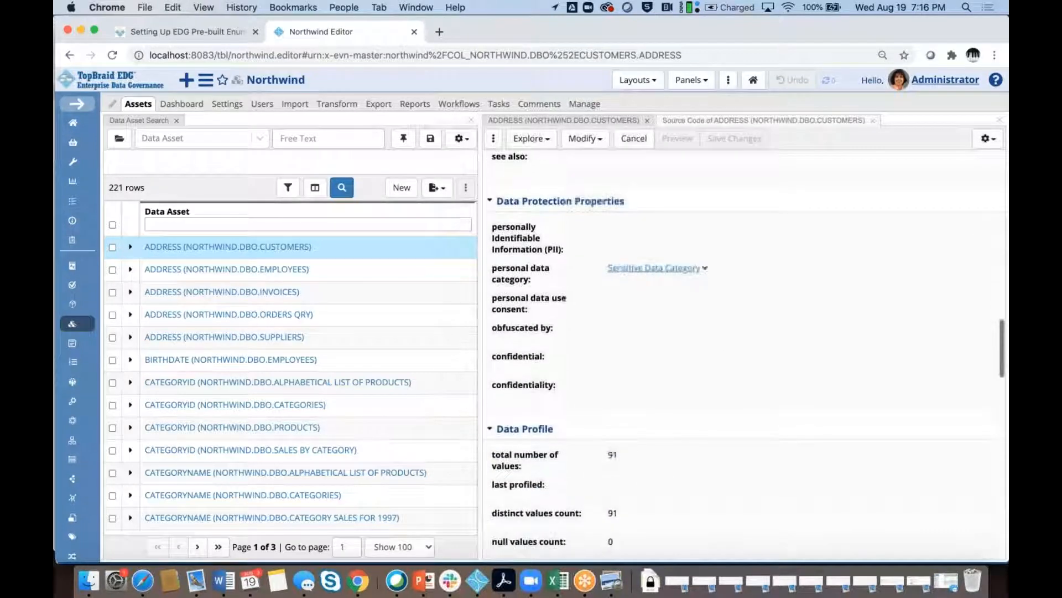
Check the confidentiality level choices for the ADDRESS column, which offer no options
{"action": "left_click", "coordinate": [572, 385]}
{"action": "left_click", "coordinate": [633, 384]}
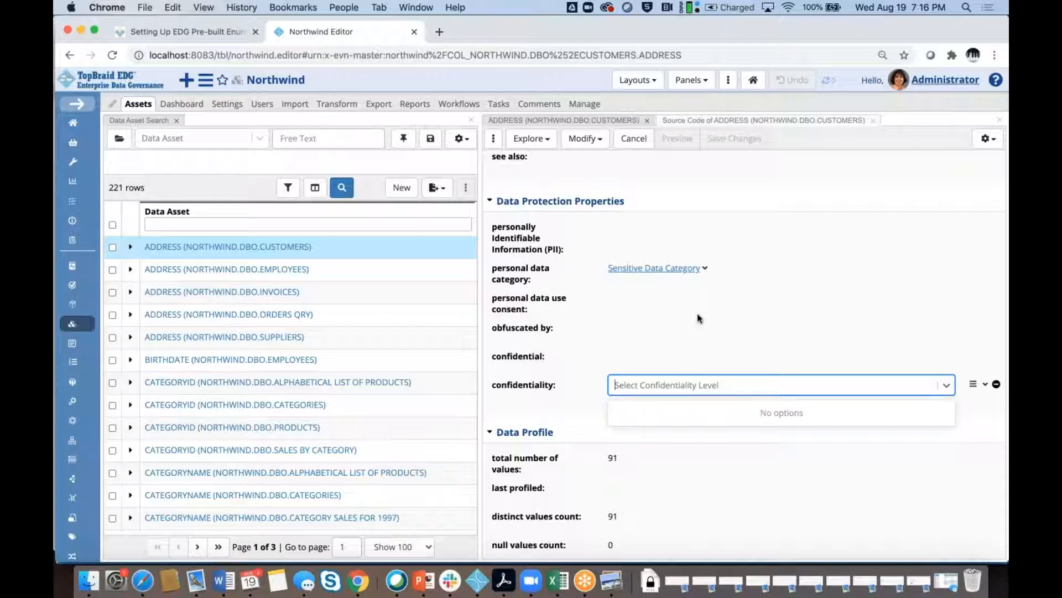
{"action": "left_click", "coordinate": [574, 271]}
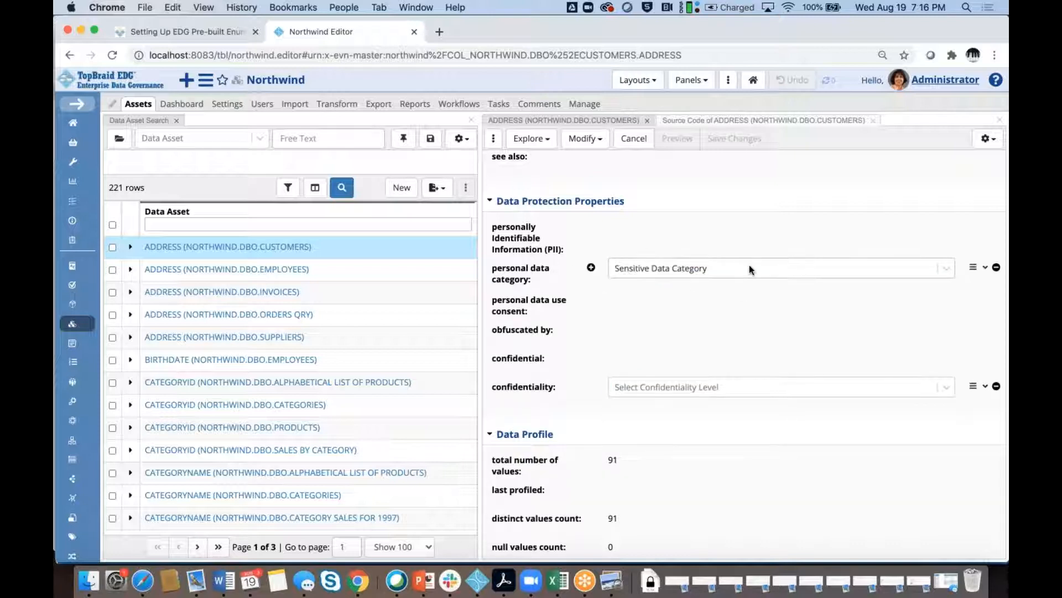
Keep the personal data category as Sensitive Data Category and cancel the edit without saving
{"action": "left_click", "coordinate": [750, 266]}
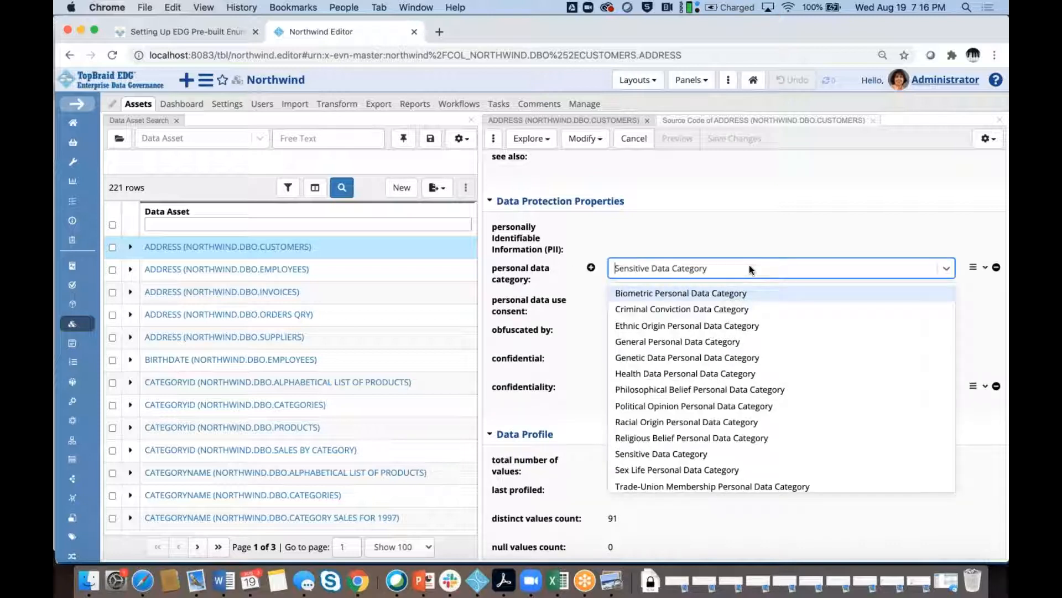
{"action": "left_click", "coordinate": [782, 241]}
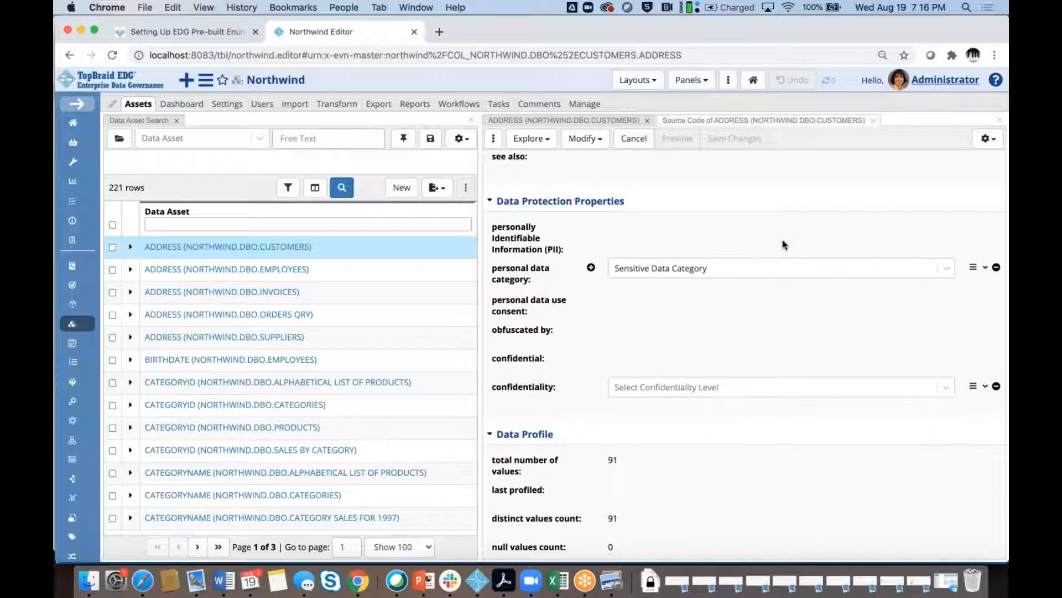
{"action": "left_click", "coordinate": [633, 139]}
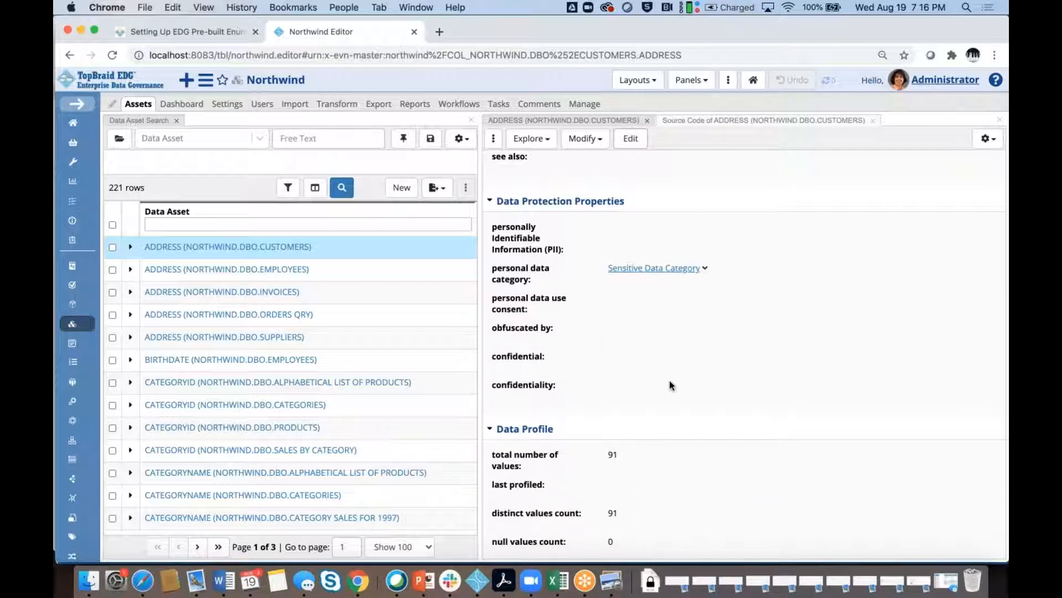
Open the Approved status value's page, showing literal approved and code 5
{"action": "scroll", "coordinate": [670, 382], "scroll_direction": "up", "scroll_amount": 3}
{"action": "scroll", "coordinate": [670, 383], "scroll_direction": "up", "scroll_amount": 10}
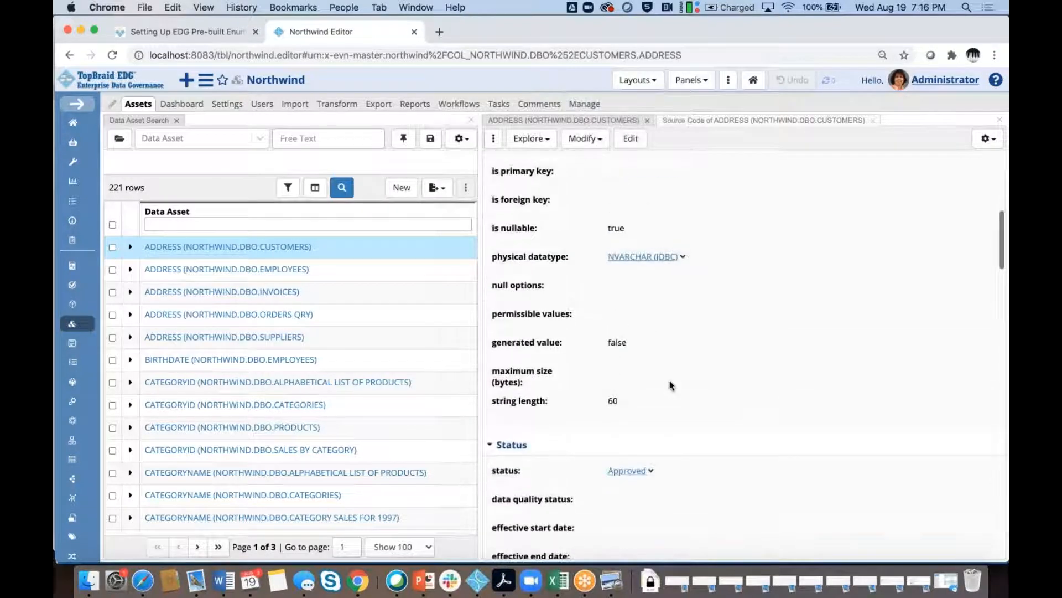
{"action": "scroll", "coordinate": [669, 380], "scroll_direction": "down", "scroll_amount": 1}
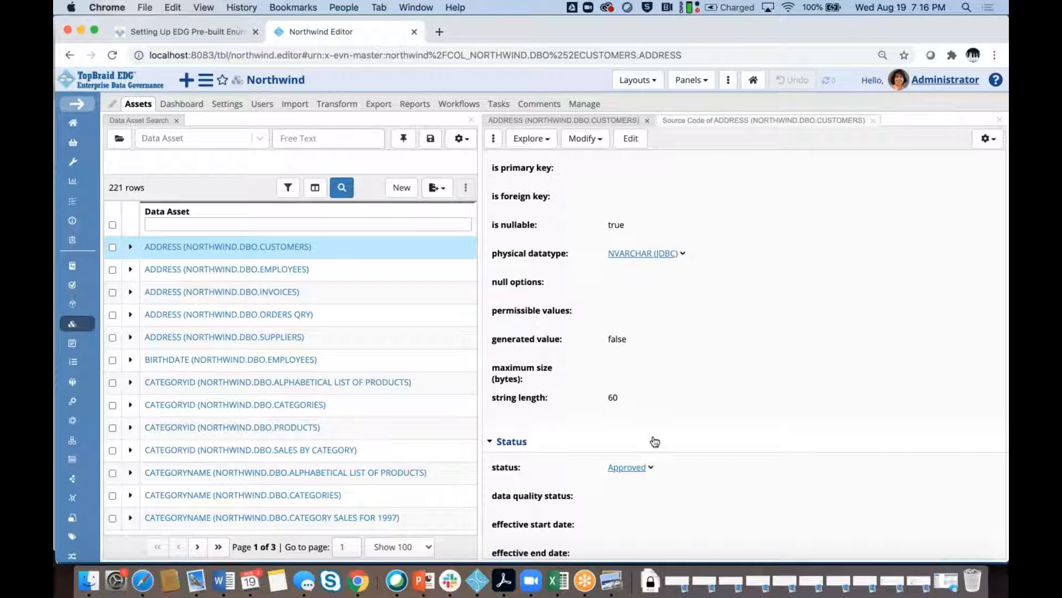
{"action": "left_click", "coordinate": [627, 468]}
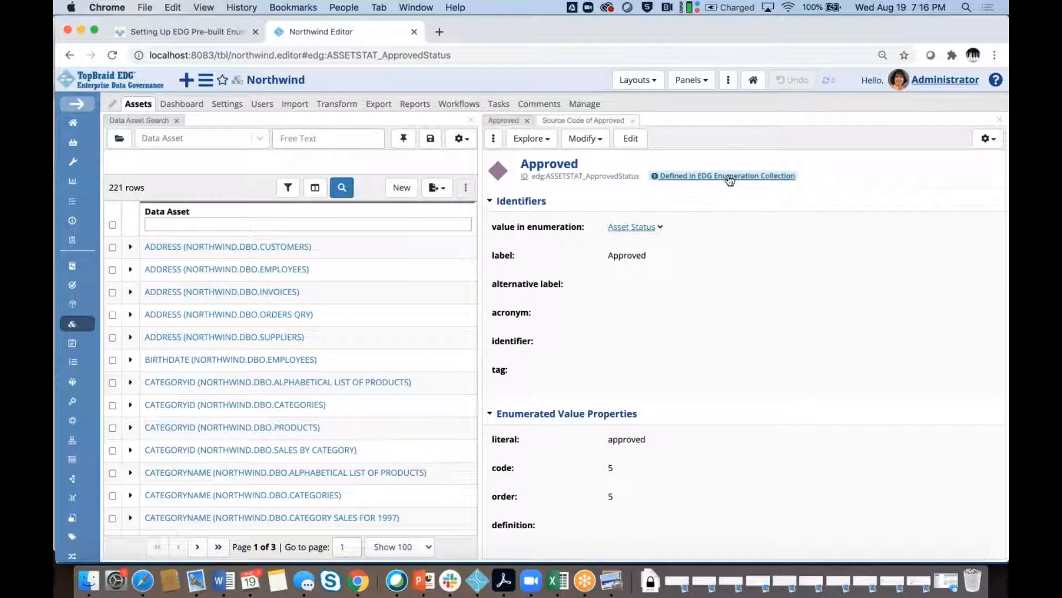
Open the EDG Enumeration Collection in which the Approved value is defined
{"action": "left_click", "coordinate": [730, 176]}
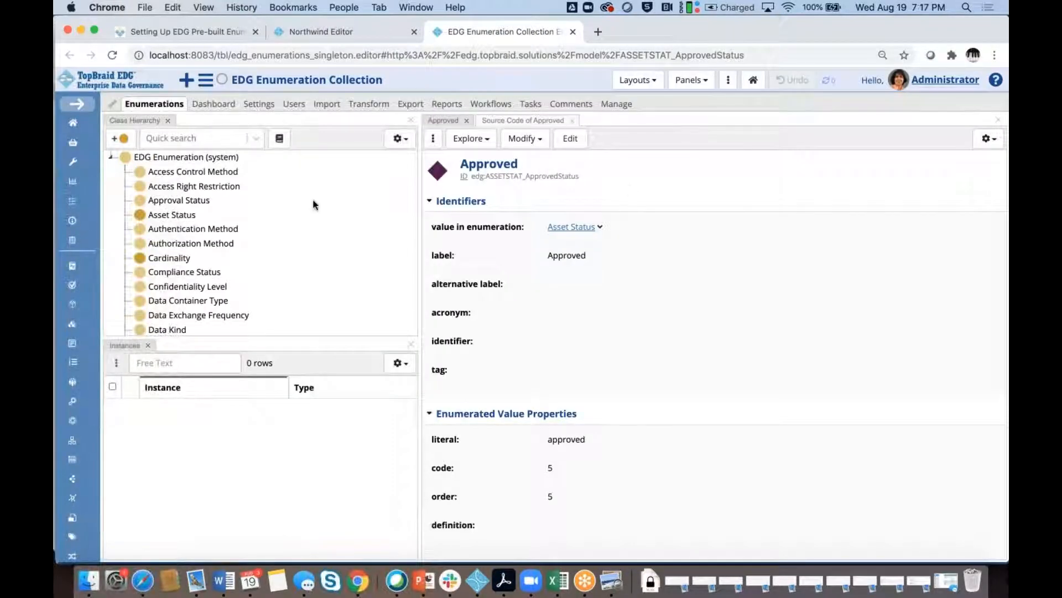
{"action": "scroll", "coordinate": [313, 205], "scroll_direction": "down", "scroll_amount": 5}
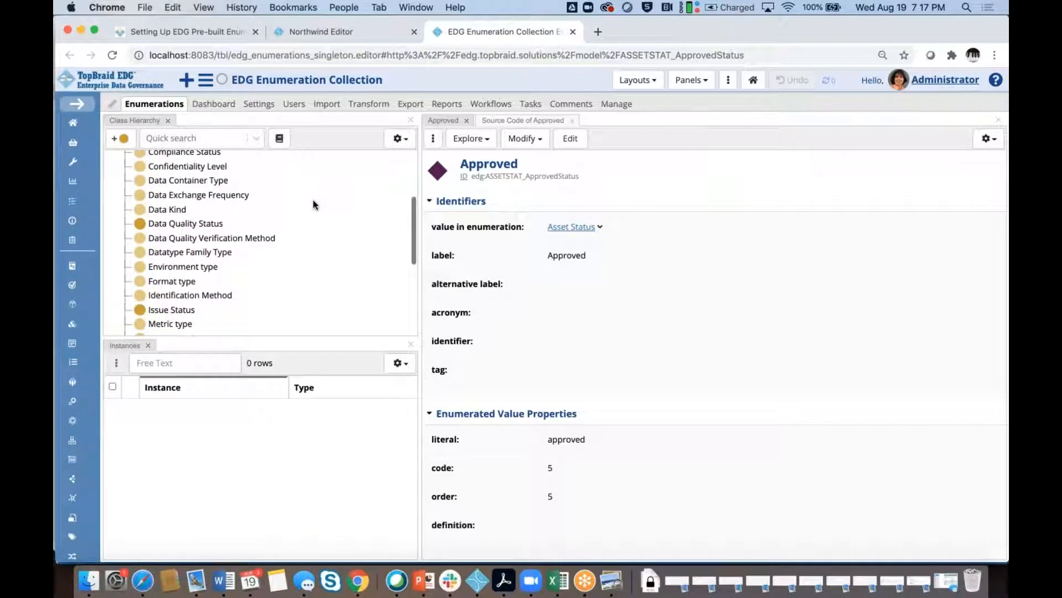
{"action": "scroll", "coordinate": [313, 204], "scroll_direction": "down", "scroll_amount": 3}
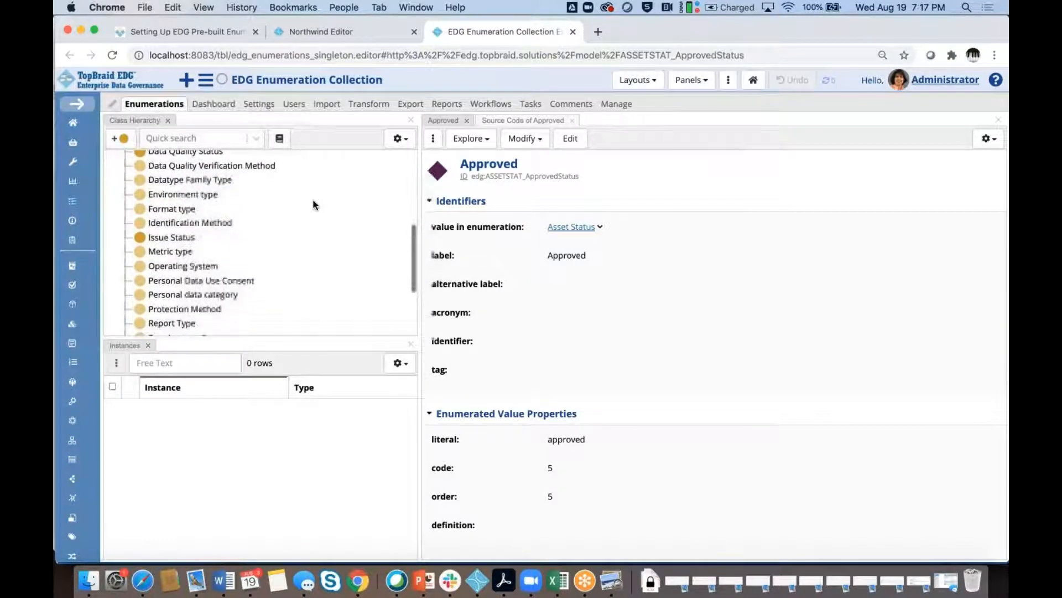
{"action": "scroll", "coordinate": [313, 205], "scroll_direction": "up", "scroll_amount": 7}
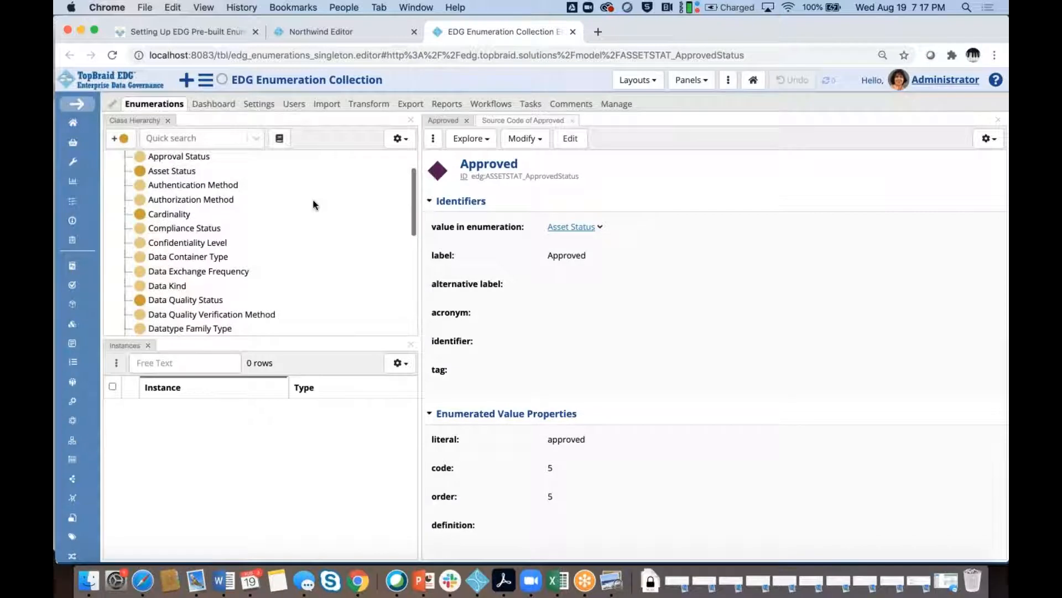
Inspect the Asset Status enumeration's values, then select the Authentication Method enumeration, which has 0 instances
{"action": "left_click", "coordinate": [169, 173]}
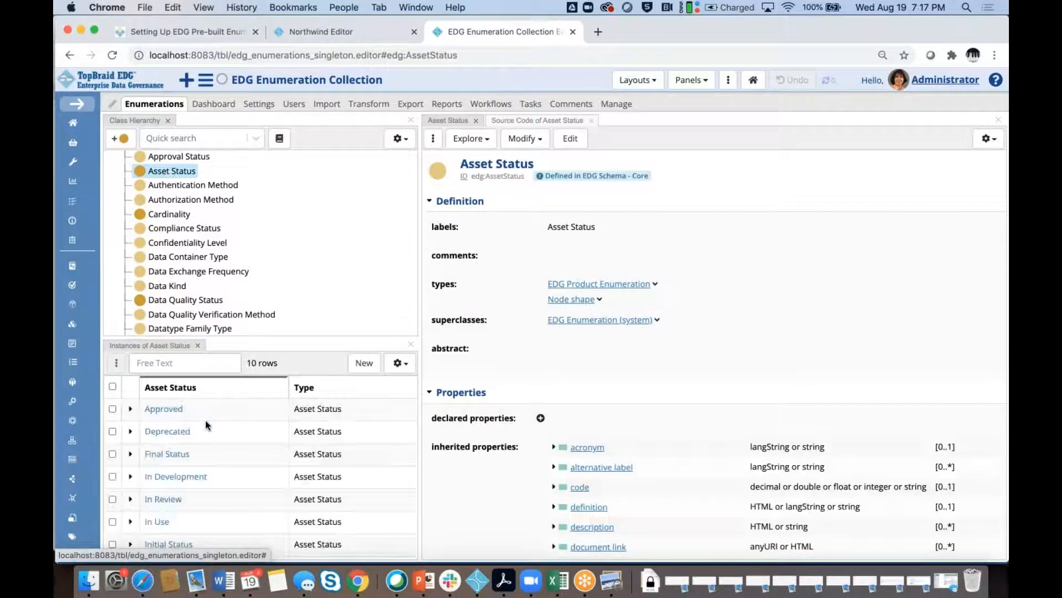
{"action": "scroll", "coordinate": [205, 425], "scroll_direction": "down", "scroll_amount": 3}
{"action": "scroll", "coordinate": [205, 424], "scroll_direction": "up", "scroll_amount": 3}
{"action": "left_click", "coordinate": [211, 188]}
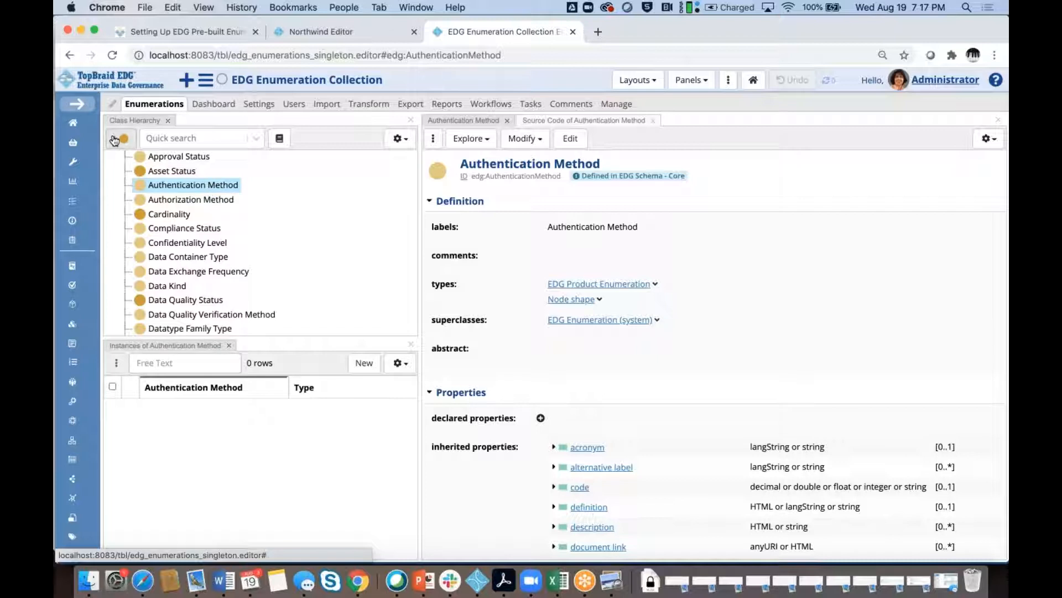
Create a new Authentication Method value labelled SAML, abandoning the subclass dialog first
{"action": "left_click", "coordinate": [115, 138]}
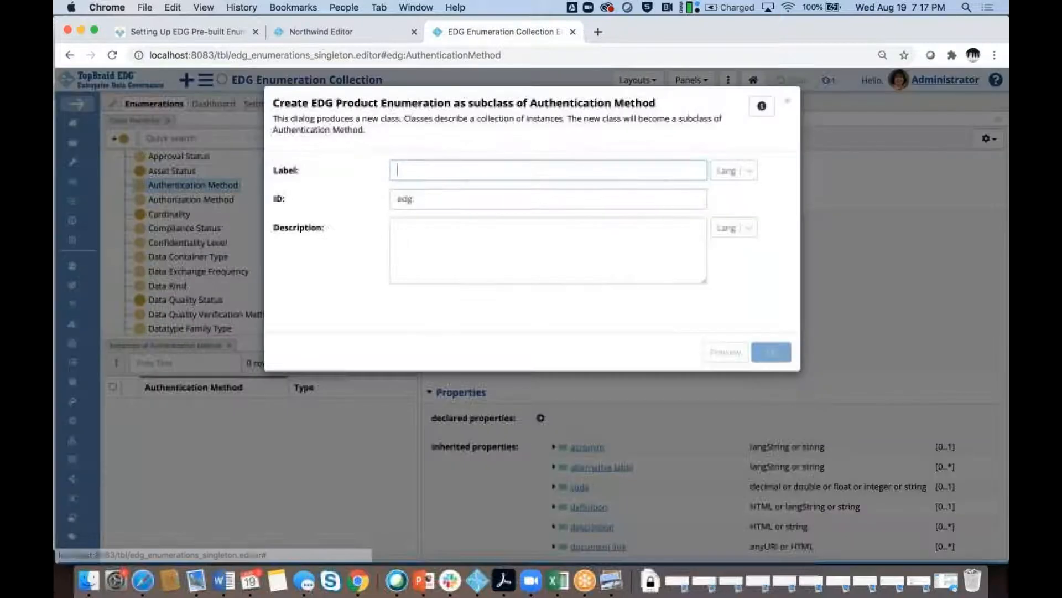
{"action": "left_click", "coordinate": [788, 101]}
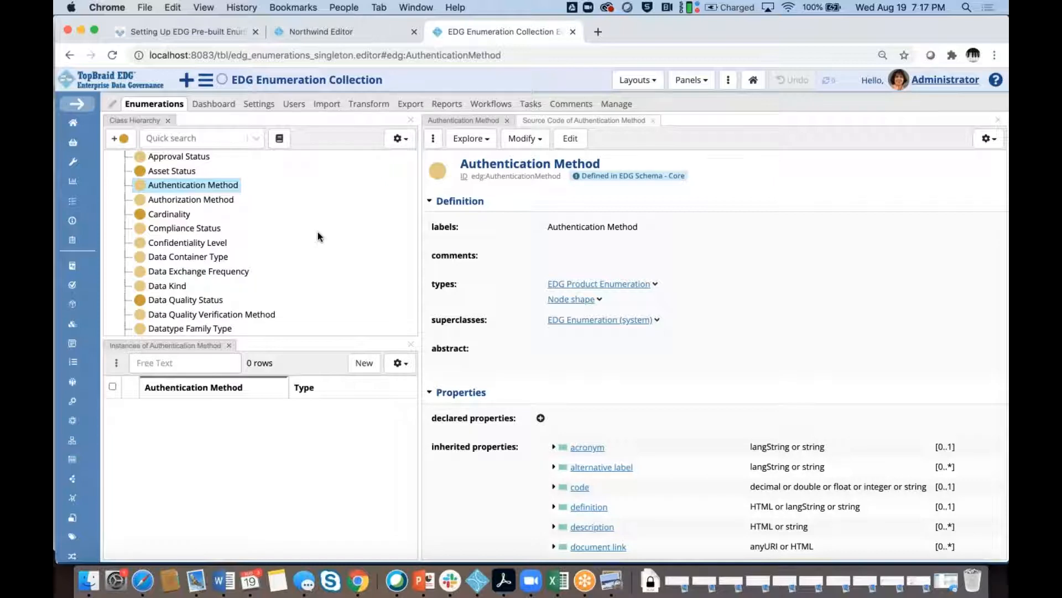
{"action": "left_click", "coordinate": [360, 365]}
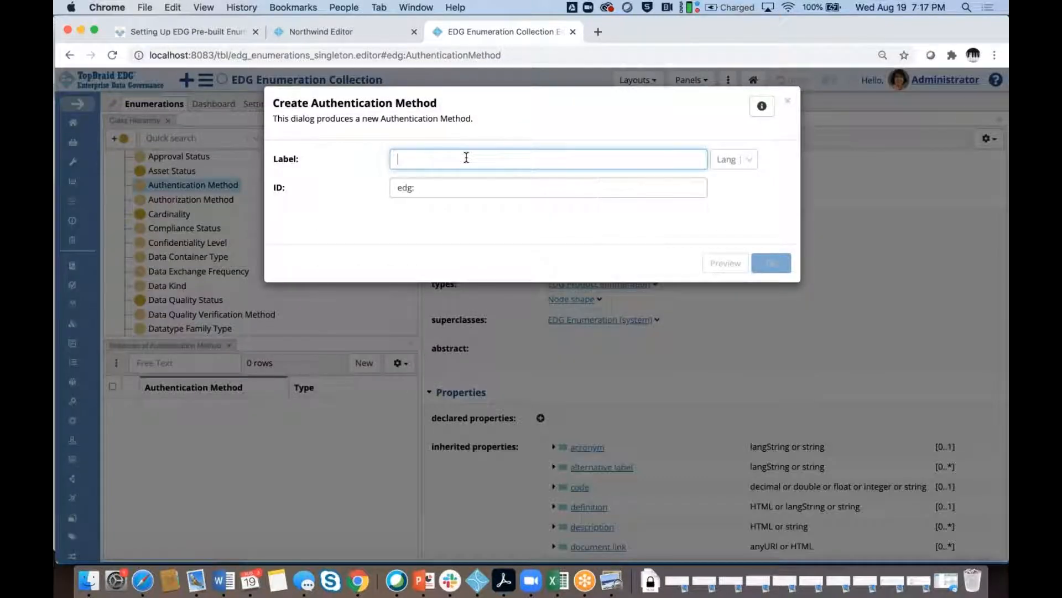
{"action": "type", "text": "SAML"}
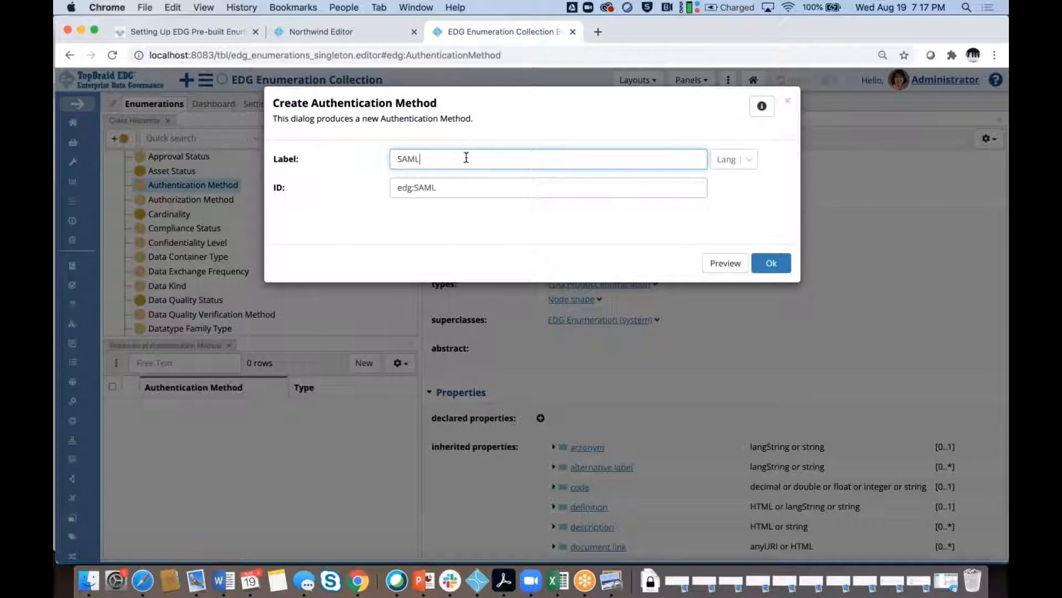
{"action": "left_click", "coordinate": [776, 269]}
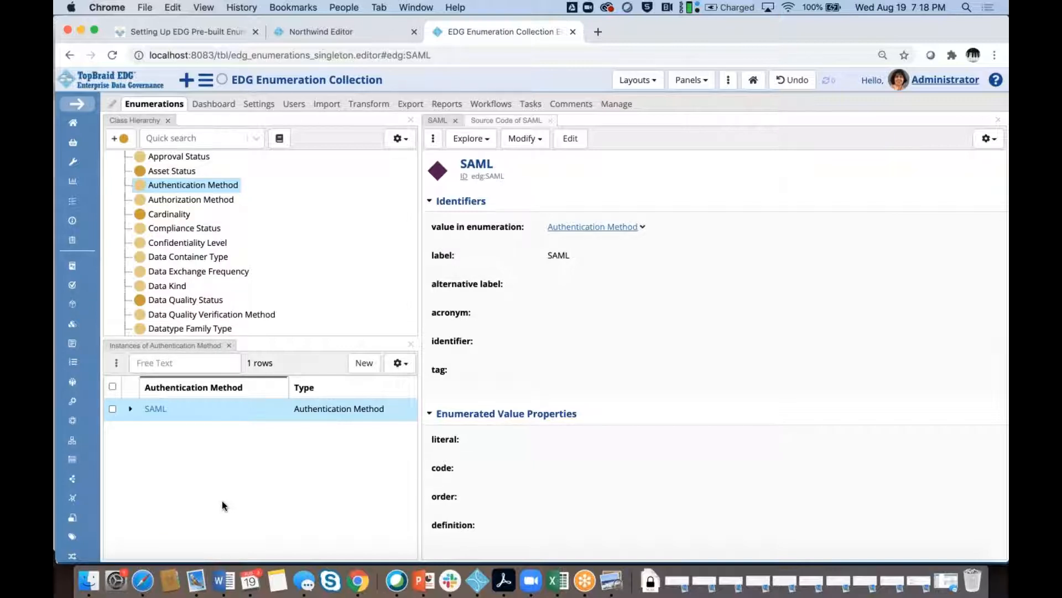
Show the EDG Enumeration Collection's Import options, listing RDF file, batch and spreadsheet importers
{"action": "left_click", "coordinate": [326, 105]}
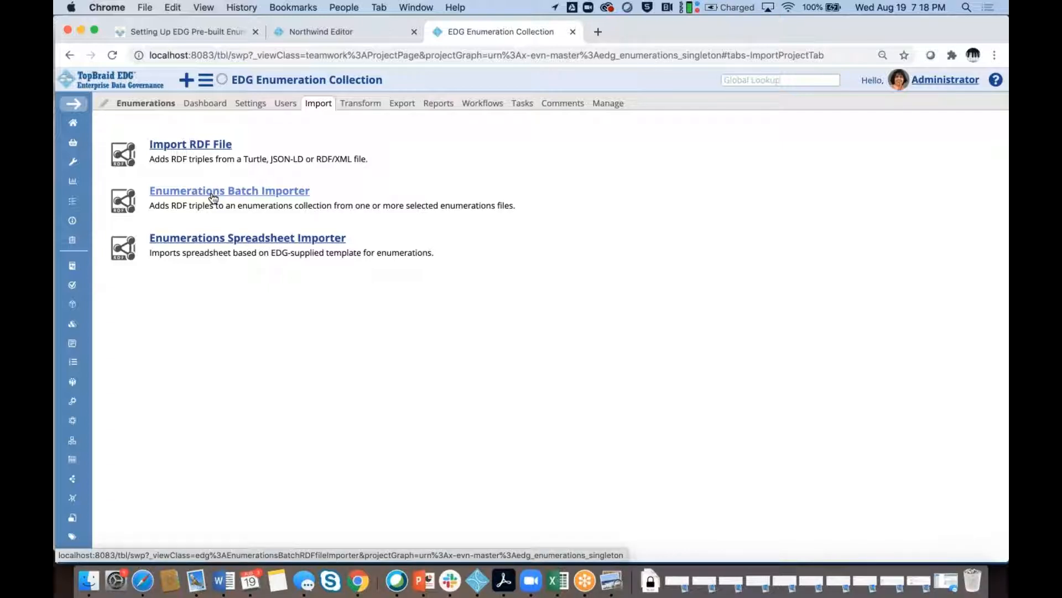
In the Enumerations Batch Importer, mark EDG CODELIST - Core - Confidentiality as accepted for import
{"action": "left_click", "coordinate": [213, 191]}
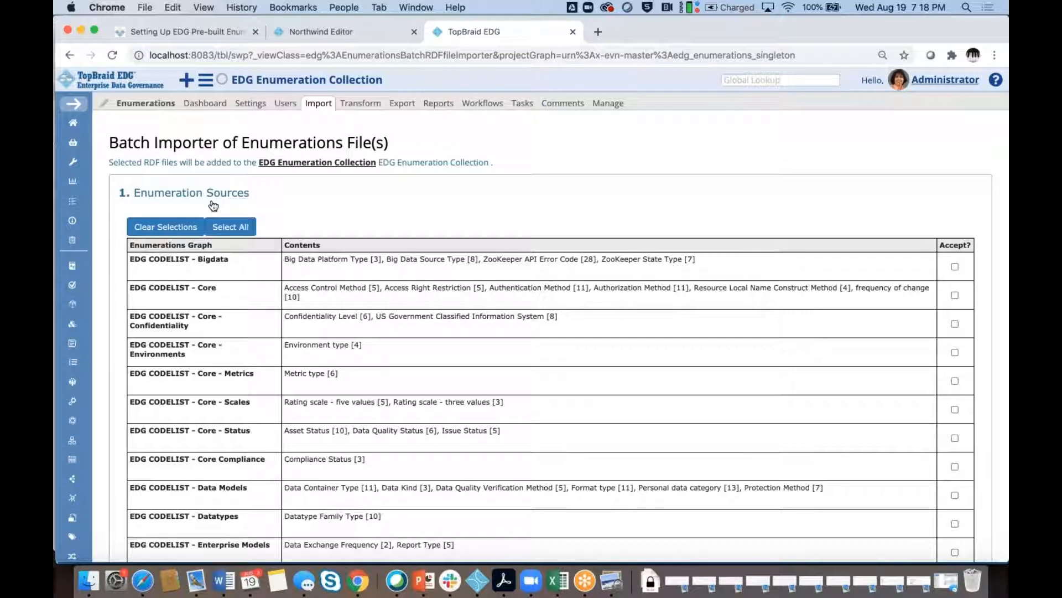
{"action": "scroll", "coordinate": [231, 316], "scroll_direction": "down", "scroll_amount": 1}
{"action": "scroll", "coordinate": [232, 317], "scroll_direction": "down", "scroll_amount": 5}
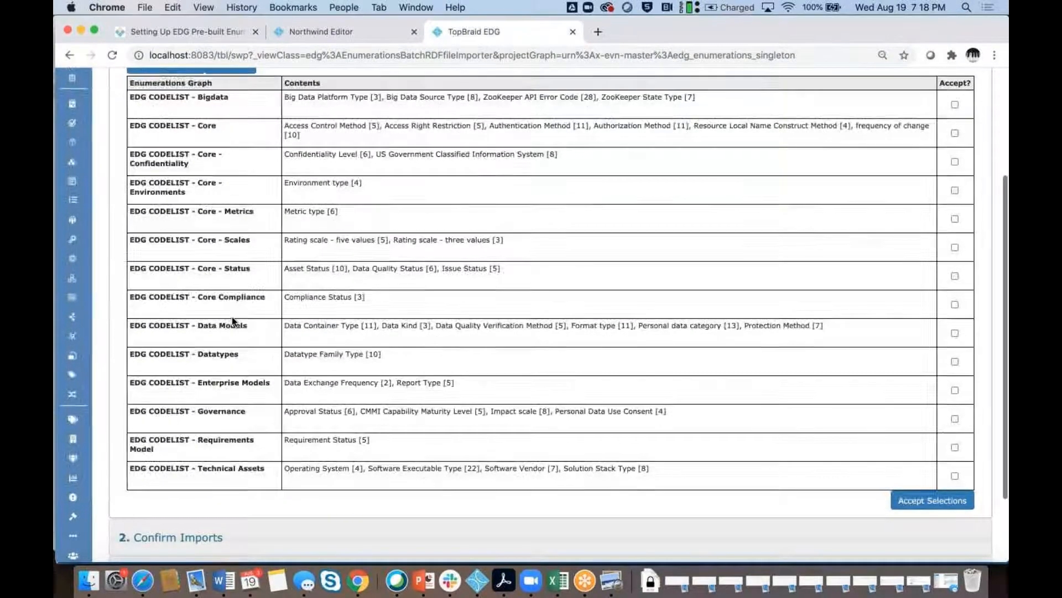
{"action": "scroll", "coordinate": [231, 316], "scroll_direction": "up", "scroll_amount": 1}
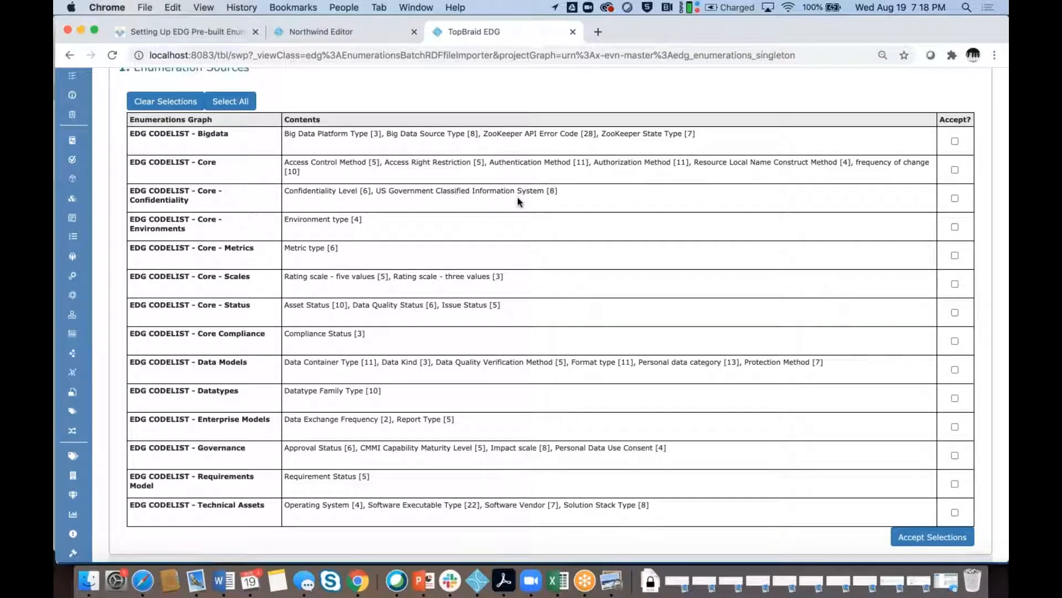
{"action": "scroll", "coordinate": [518, 199], "scroll_direction": "down", "scroll_amount": 2}
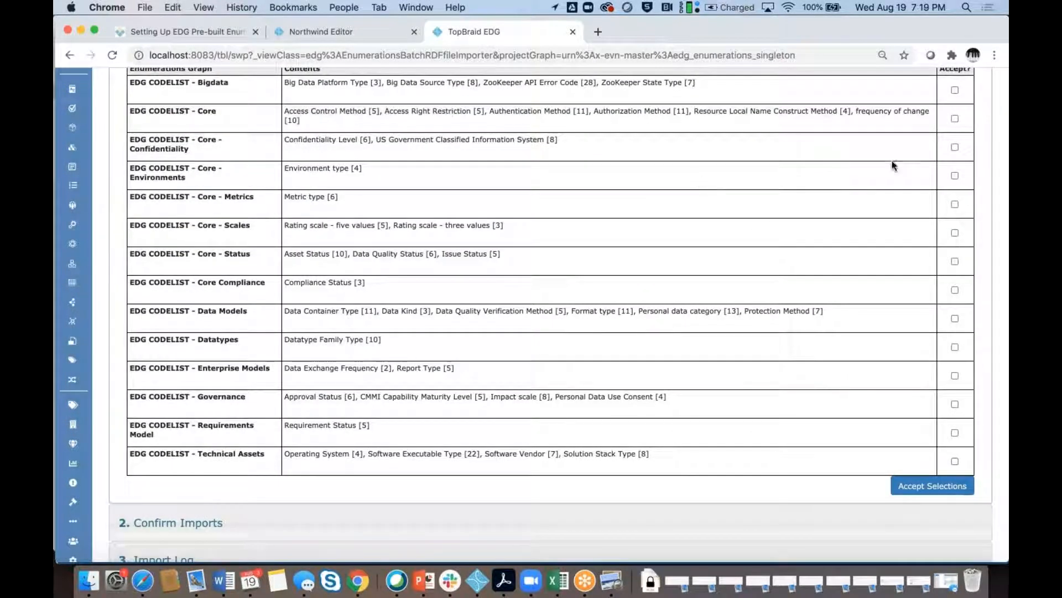
{"action": "left_click", "coordinate": [955, 149]}
{"action": "scroll", "coordinate": [766, 207], "scroll_direction": "down", "scroll_amount": 2}
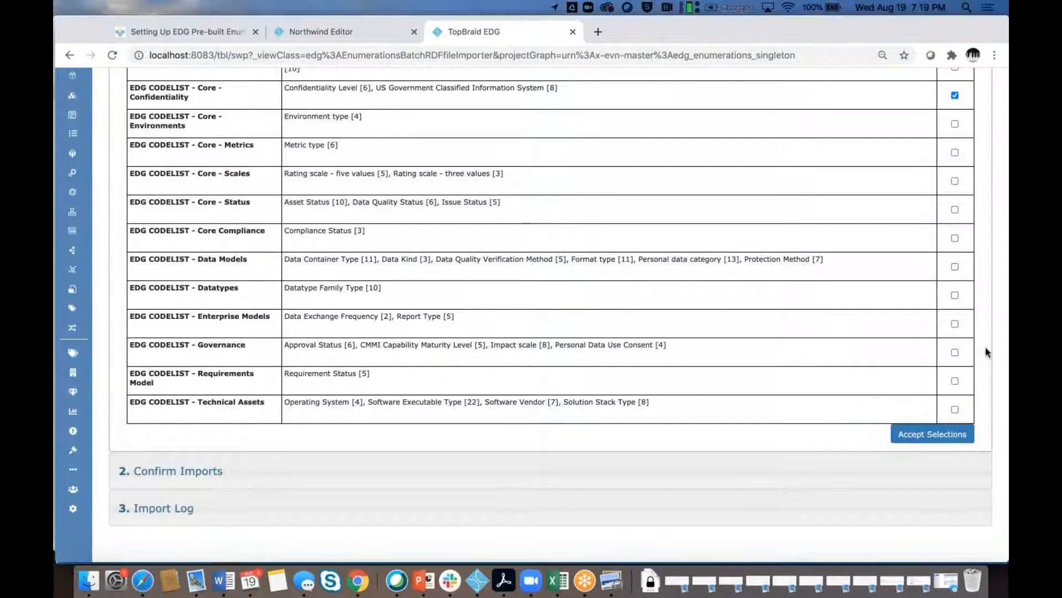
Accept the Core - Confidentiality selection and perform its import into the EDG Enumeration Collection
{"action": "left_click", "coordinate": [934, 437]}
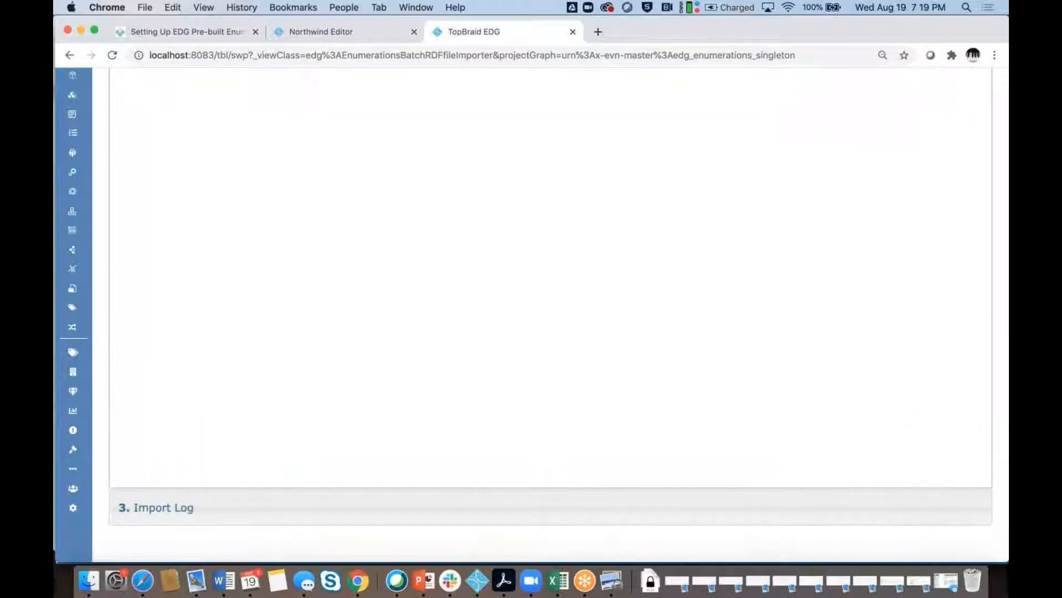
{"action": "scroll", "coordinate": [825, 305], "scroll_direction": "up", "scroll_amount": 3}
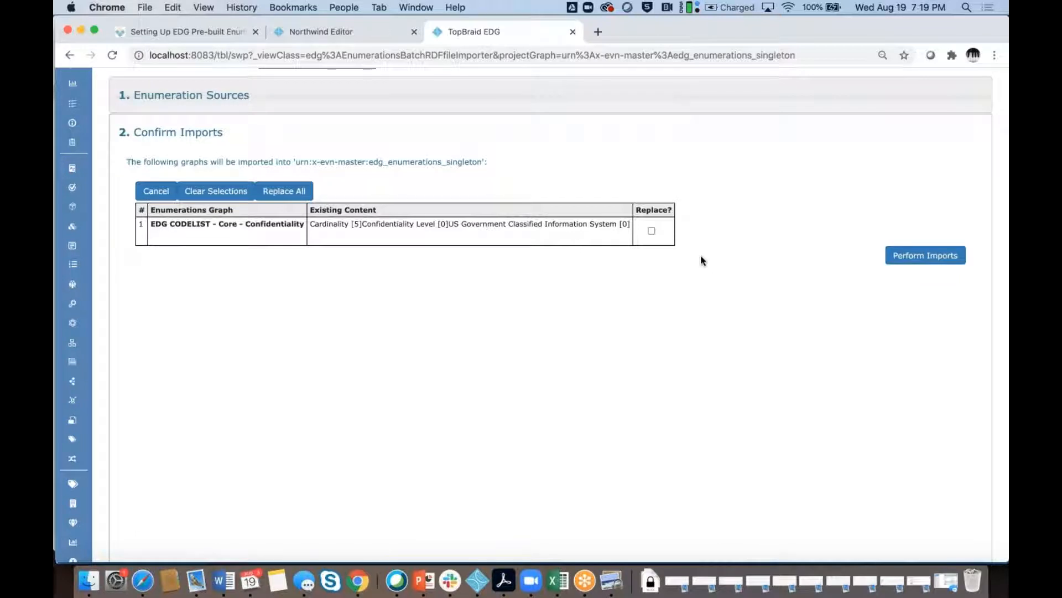
{"action": "left_click", "coordinate": [917, 258]}
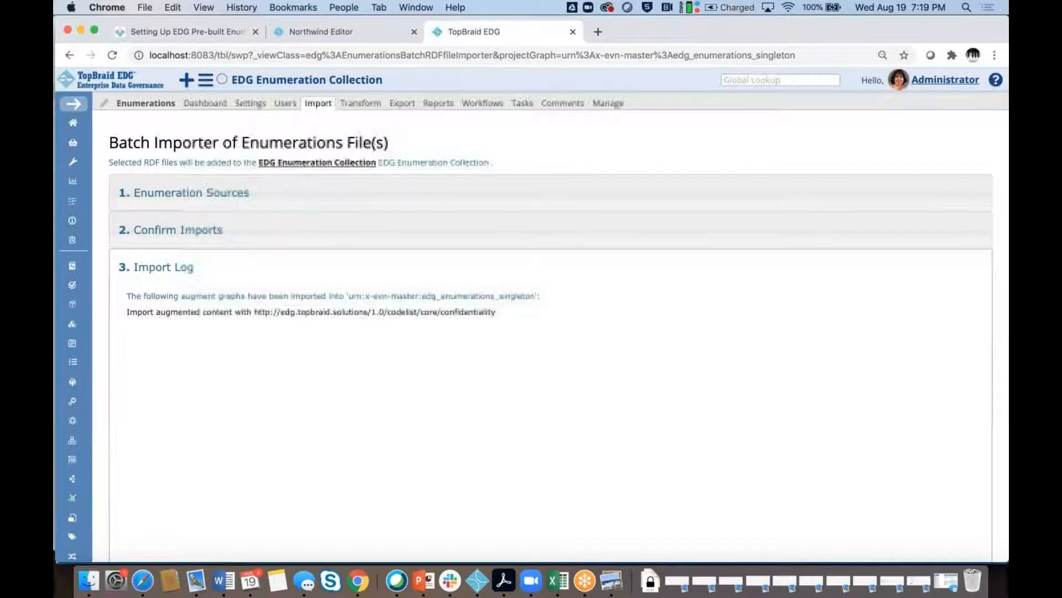
Show the six imported Confidentiality Level values, Confidential through Unrestricted, under Enumerations
{"action": "left_click", "coordinate": [141, 104]}
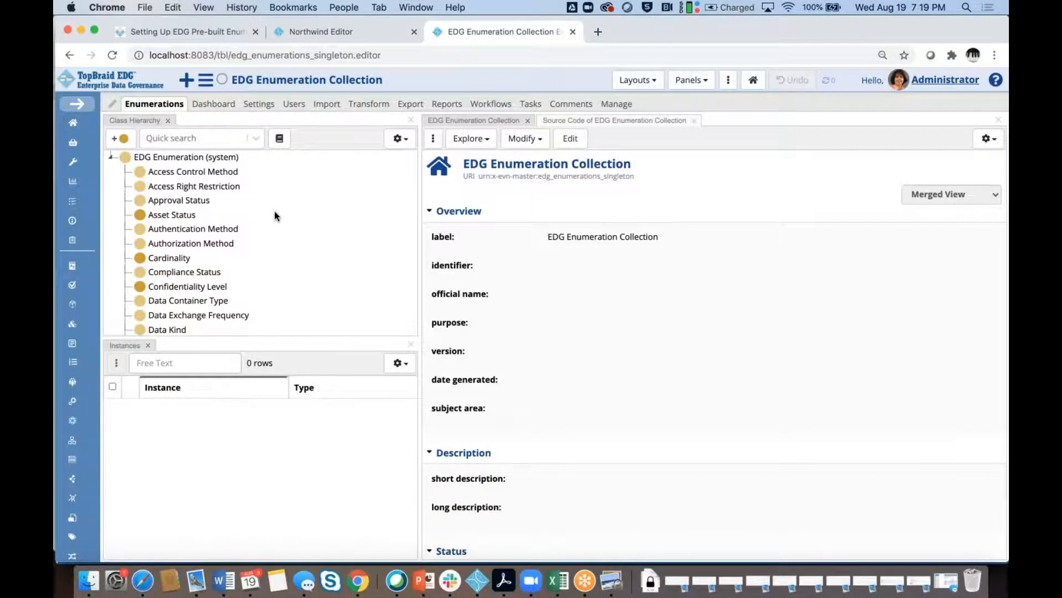
{"action": "left_click", "coordinate": [188, 287]}
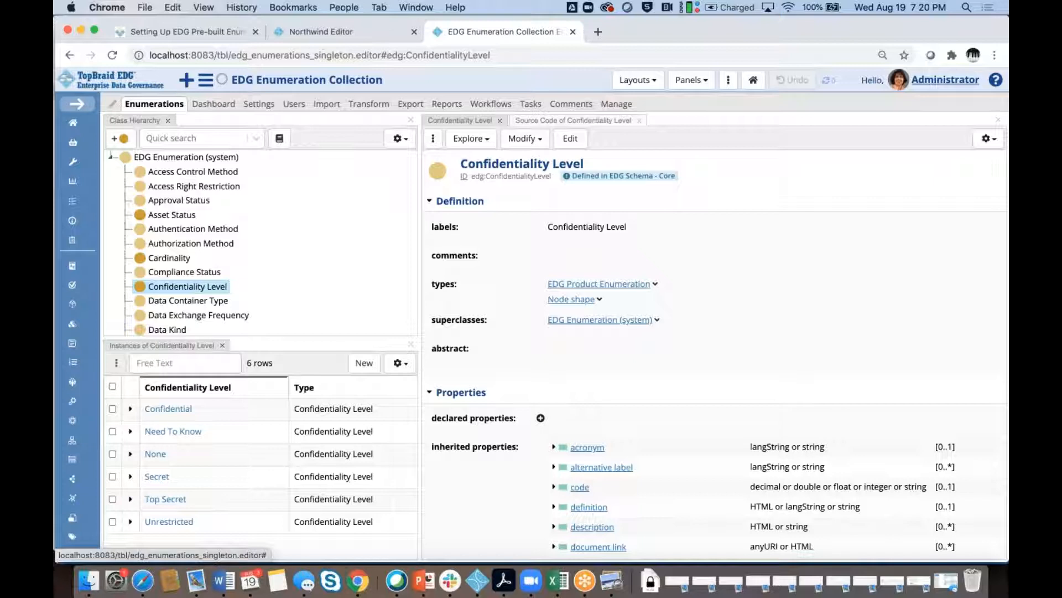
Go to Server Administration's EDG Configuration Parameters and scroll to Asset Collection Singletons
{"action": "left_click", "coordinate": [78, 105]}
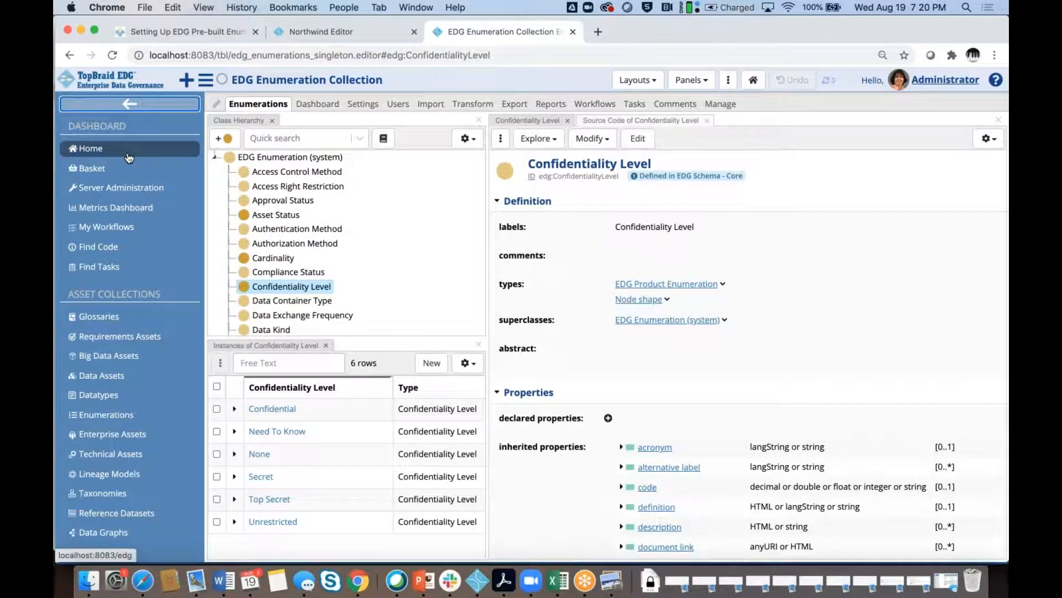
{"action": "left_click", "coordinate": [127, 189]}
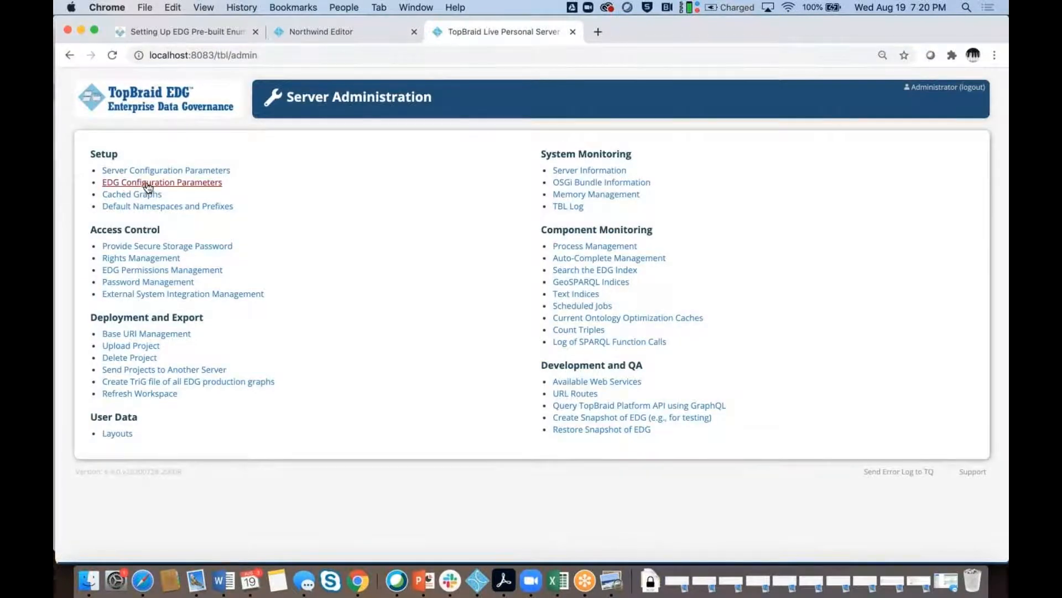
{"action": "left_click", "coordinate": [148, 184]}
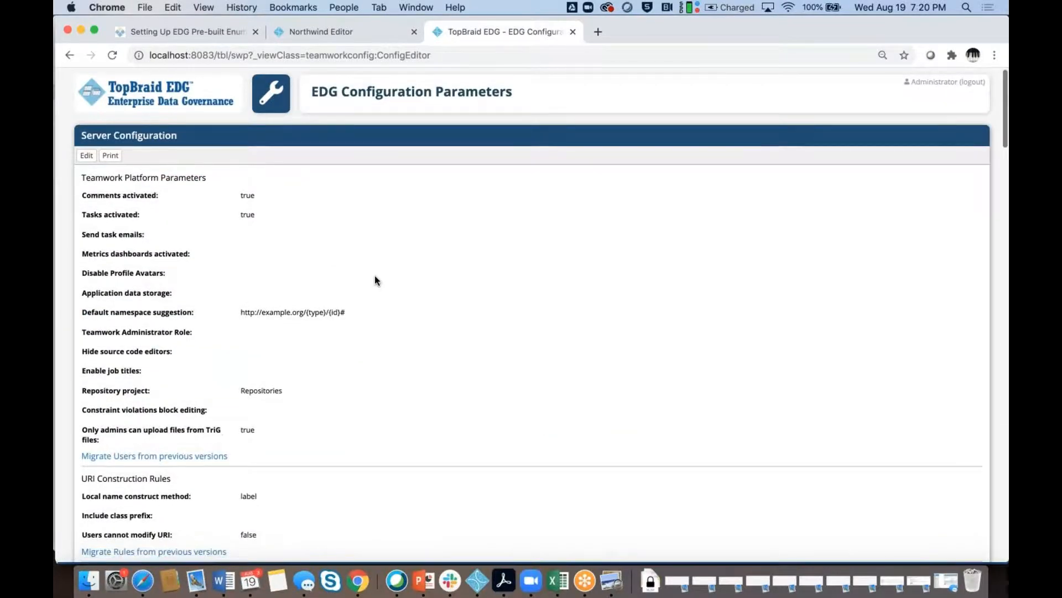
{"action": "scroll", "coordinate": [374, 274], "scroll_direction": "down", "scroll_amount": 15}
{"action": "scroll", "coordinate": [374, 276], "scroll_direction": "down", "scroll_amount": 5}
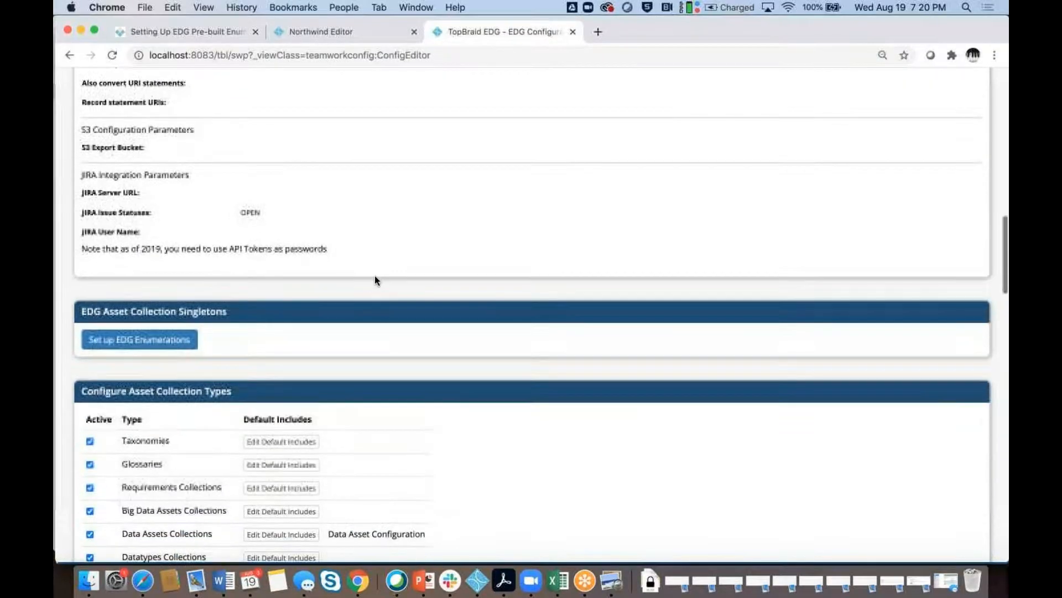
Follow the Set up EDG Enumerations link to the collection editor and collapse the navigation menu
{"action": "left_click", "coordinate": [135, 327]}
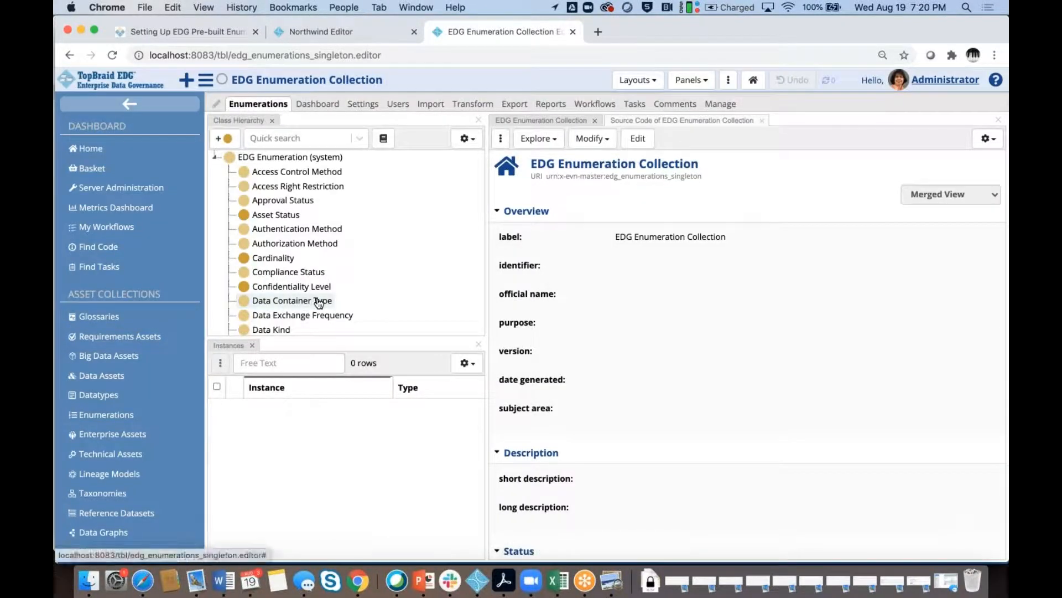
{"action": "left_click", "coordinate": [131, 105]}
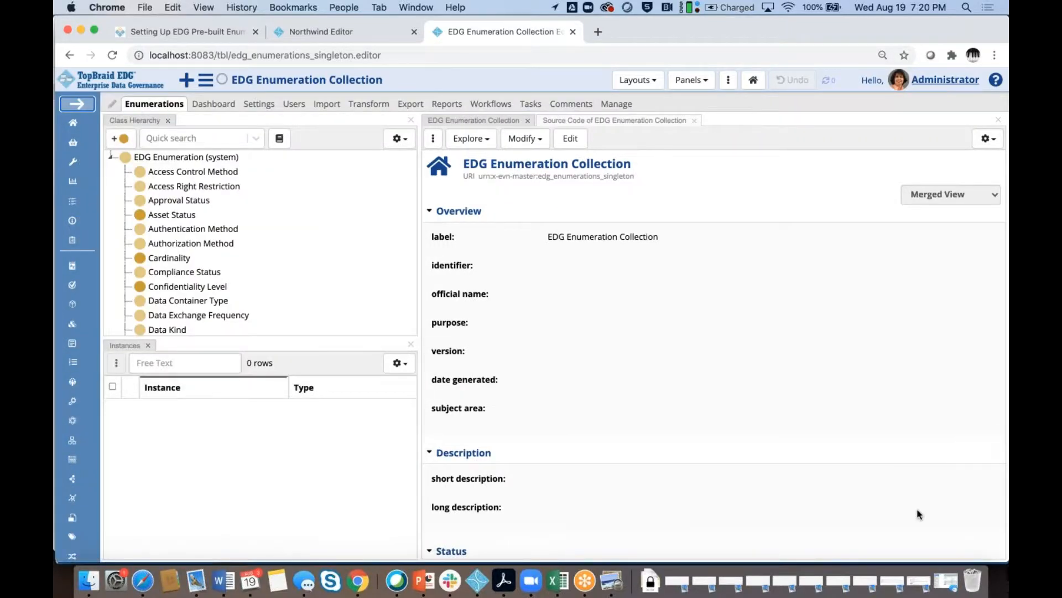